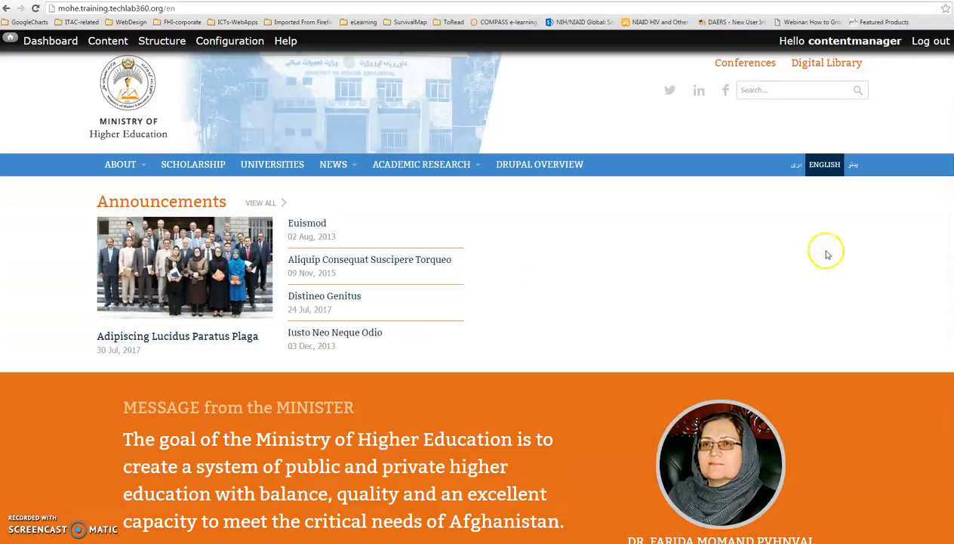
Step: Open the English History page from the About section for editing and look over its menu settings
mouse_move(150, 164)
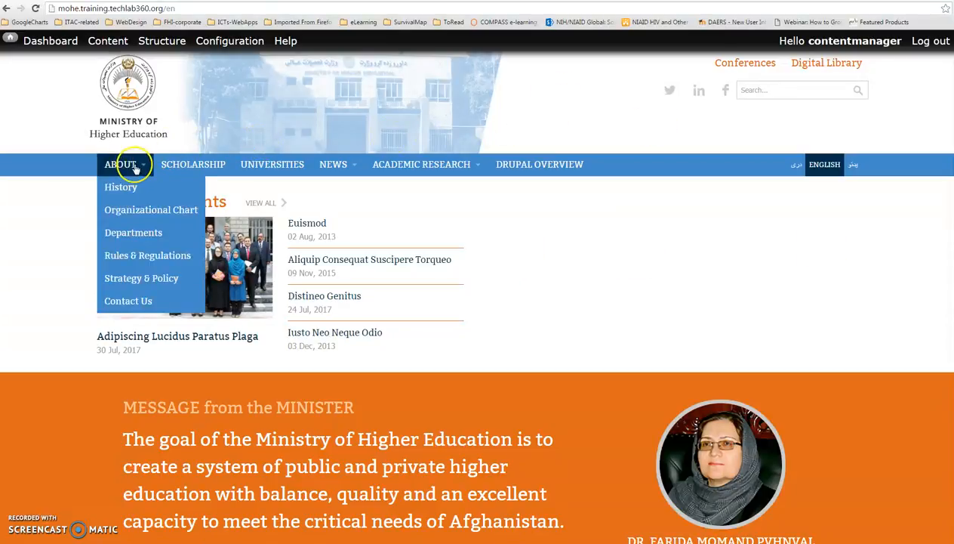
click(122, 187)
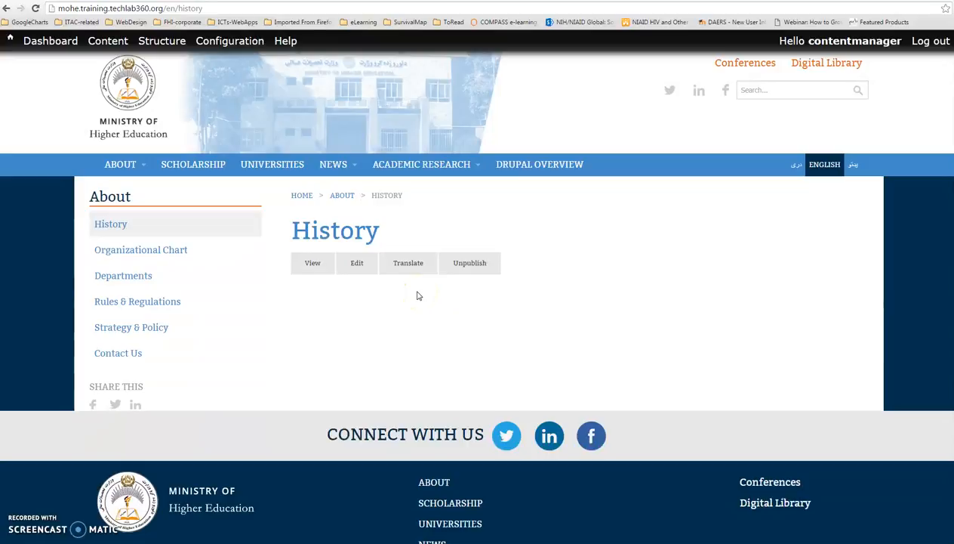
click(410, 294)
click(360, 270)
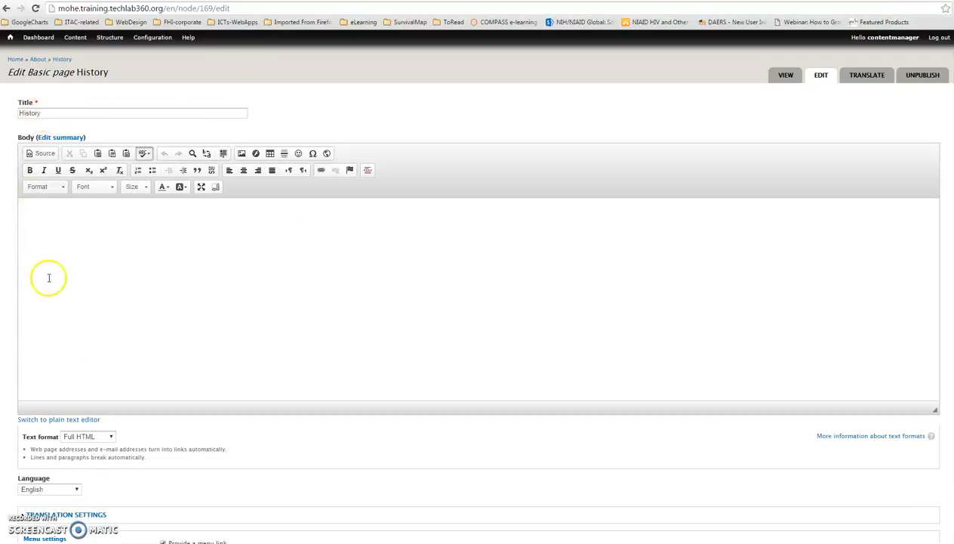
scroll(47, 277, down, 3)
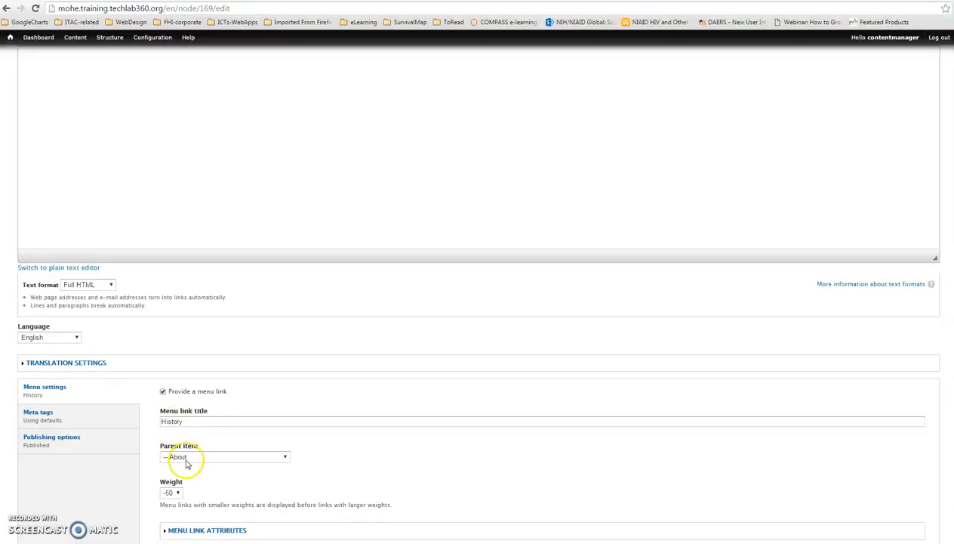
scroll(294, 242, up, 2)
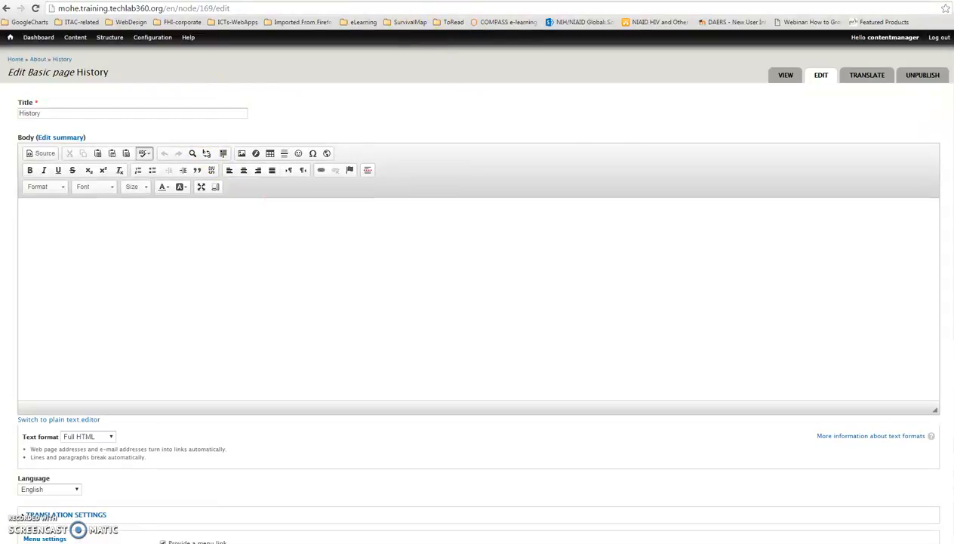
Step: Copy the Supporting Higher Education paragraph from the USAID fact sheet PDF into the body of the History page
click(408, 1)
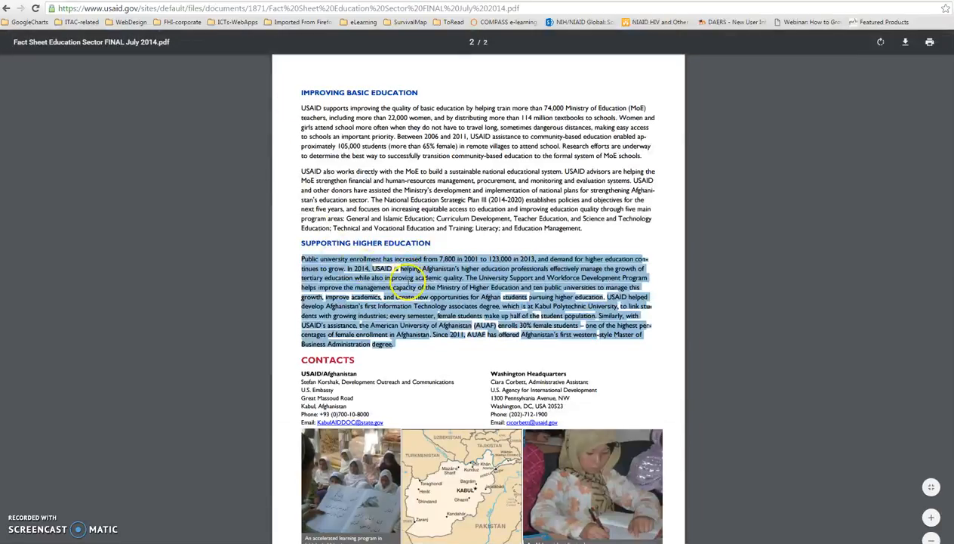
right_click(408, 285)
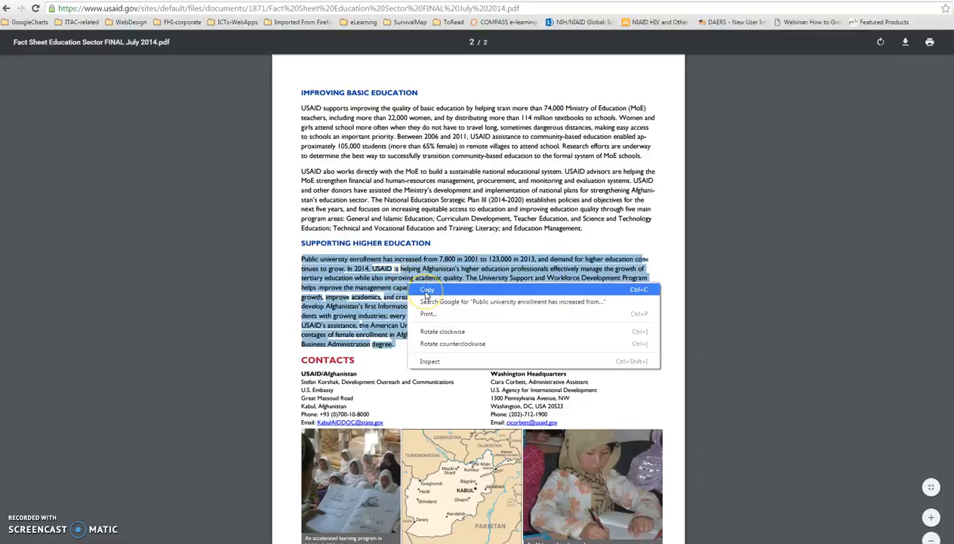
click(427, 291)
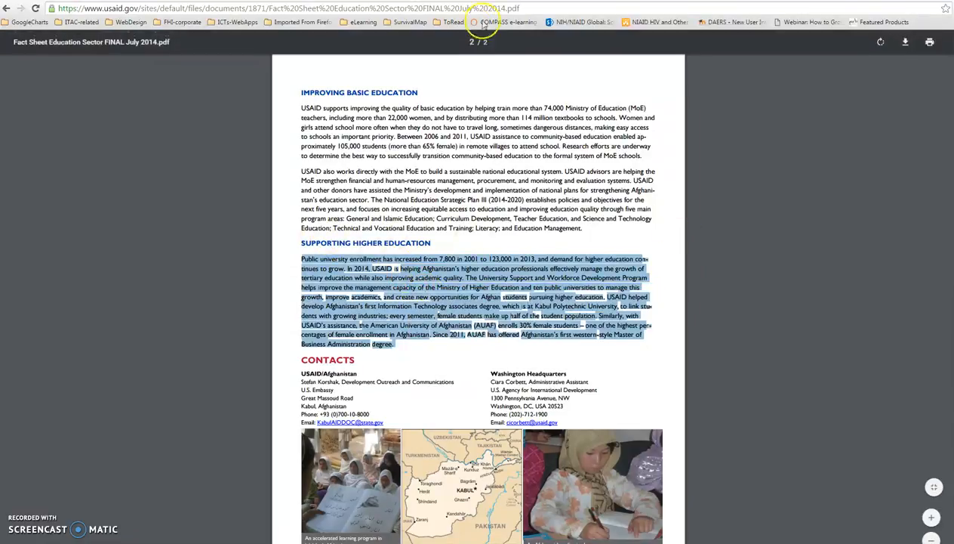
click(71, 3)
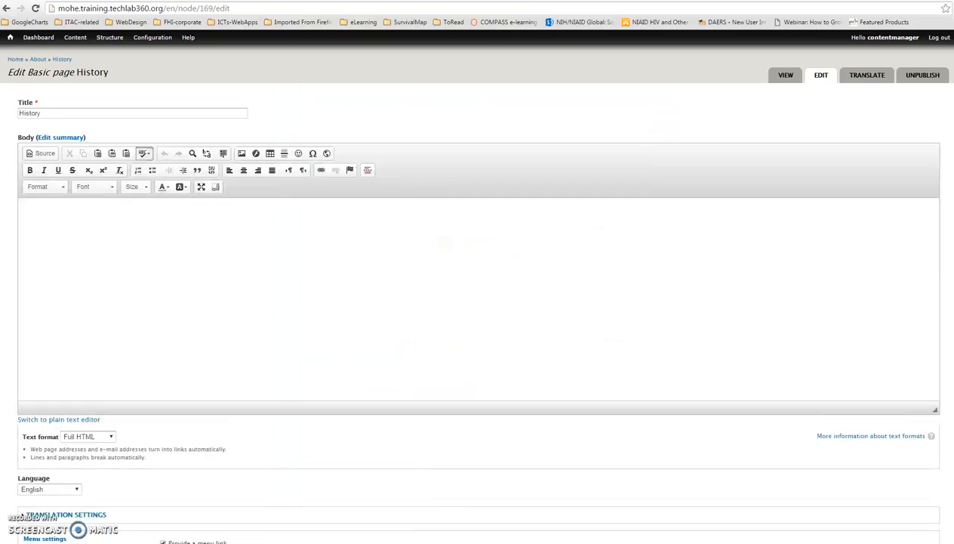
click(53, 213)
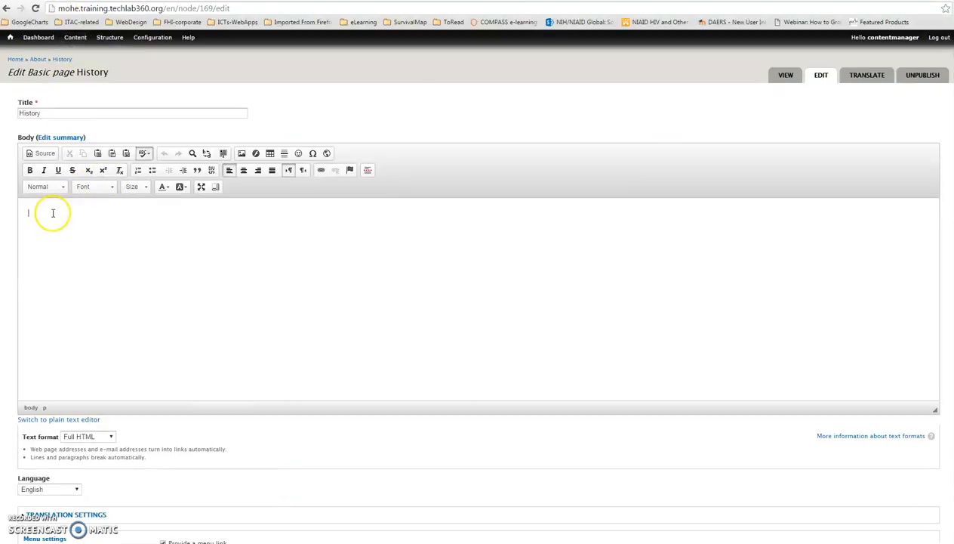
key(ctrl+v)
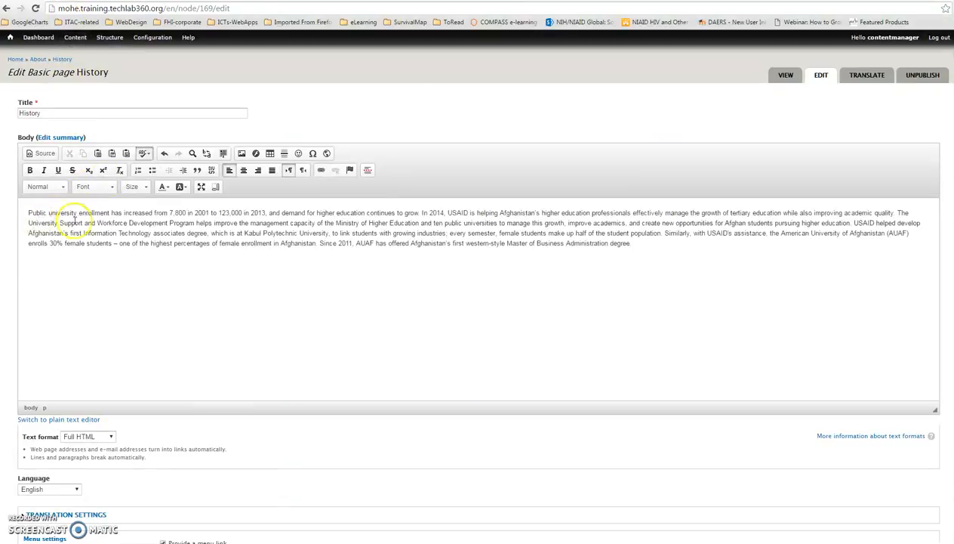
Step: Insert the server image students-testing2.jpg on a new line below the body paragraph
key(Return)
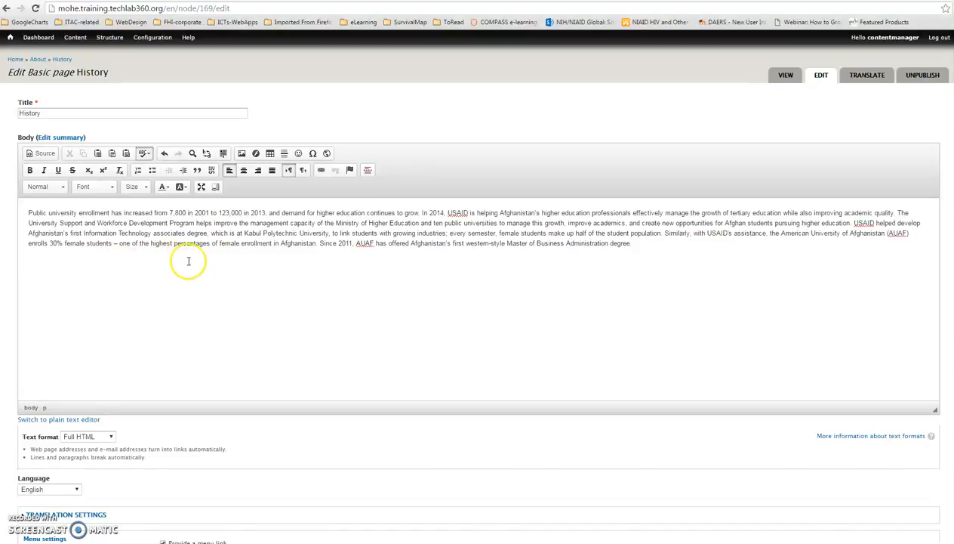
click(242, 153)
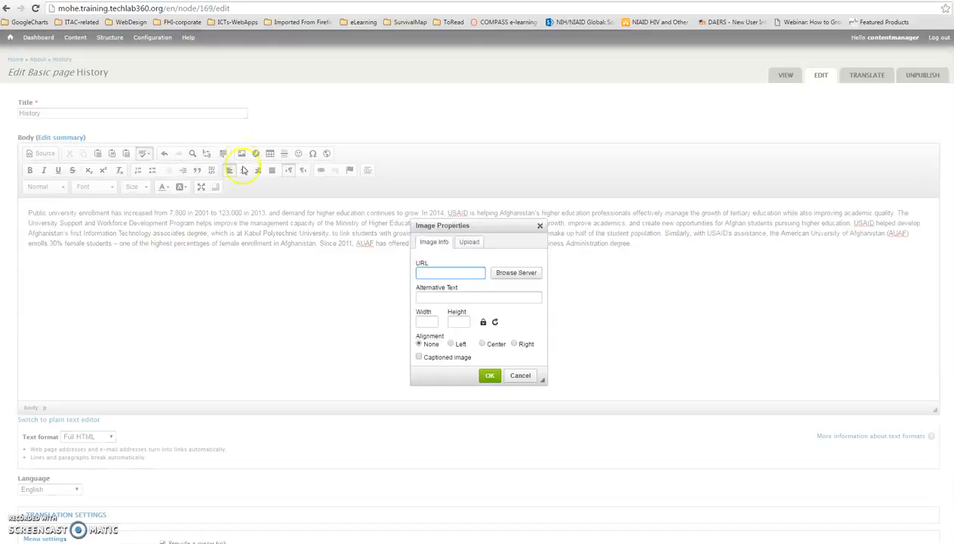
click(512, 277)
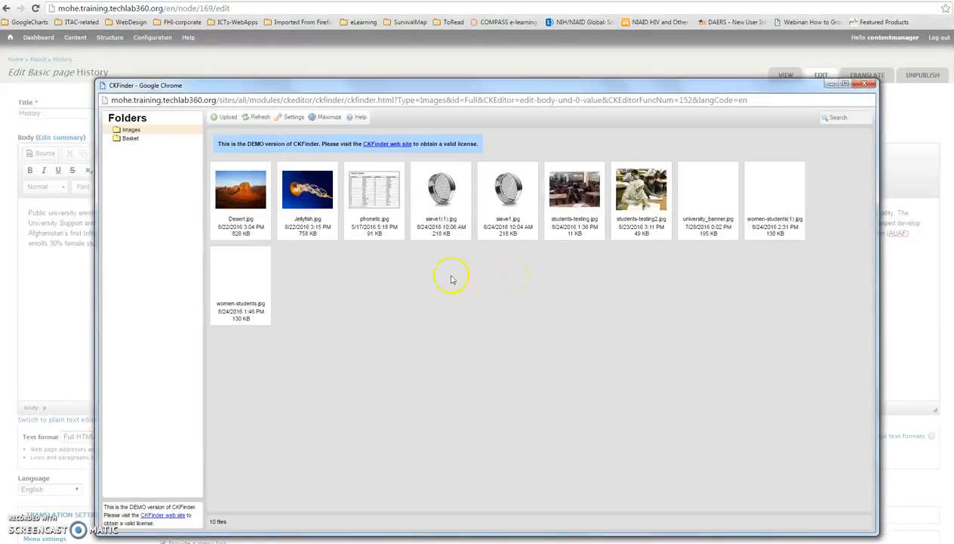
double_click(635, 192)
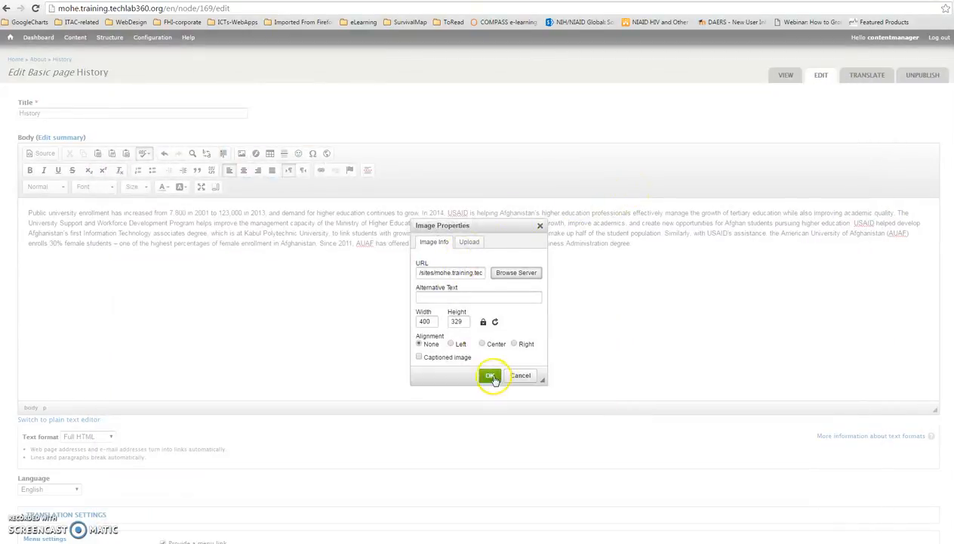
click(491, 376)
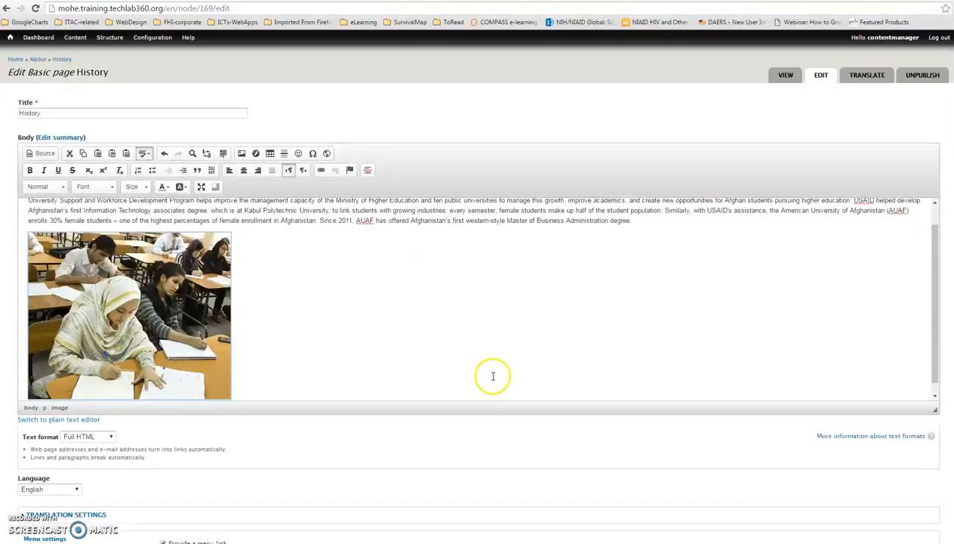
scroll(360, 252, up, 1)
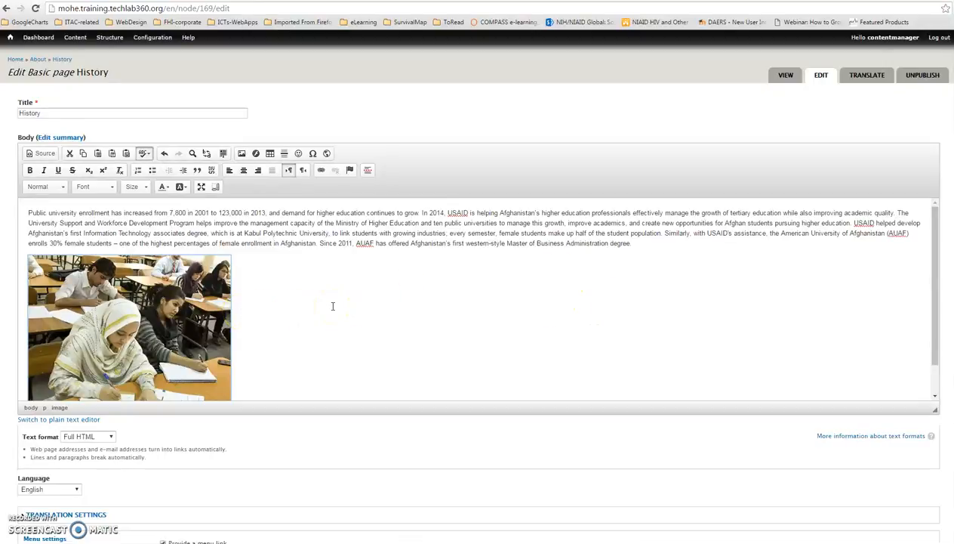
Step: Save the English History page and review its published text and image
scroll(332, 306, down, 1)
scroll(299, 434, down, 3)
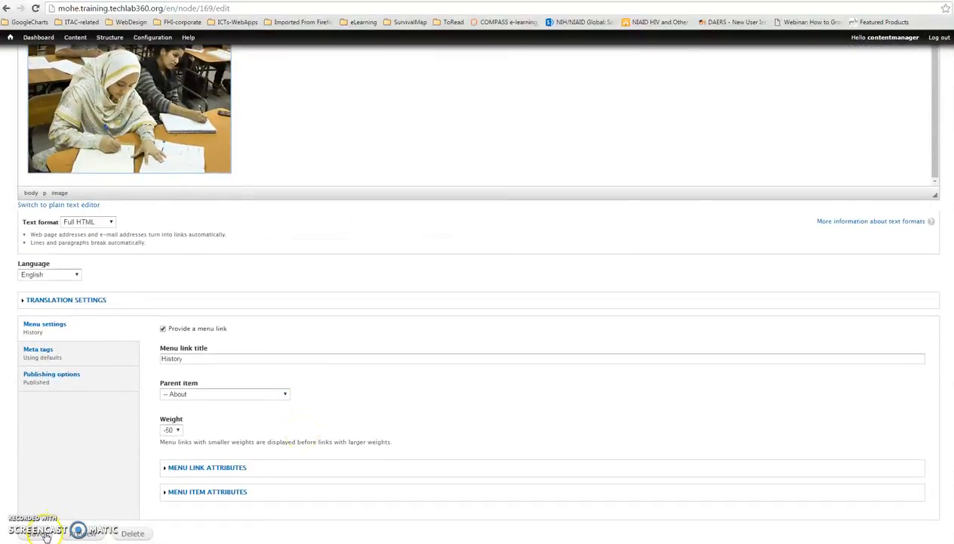
click(41, 533)
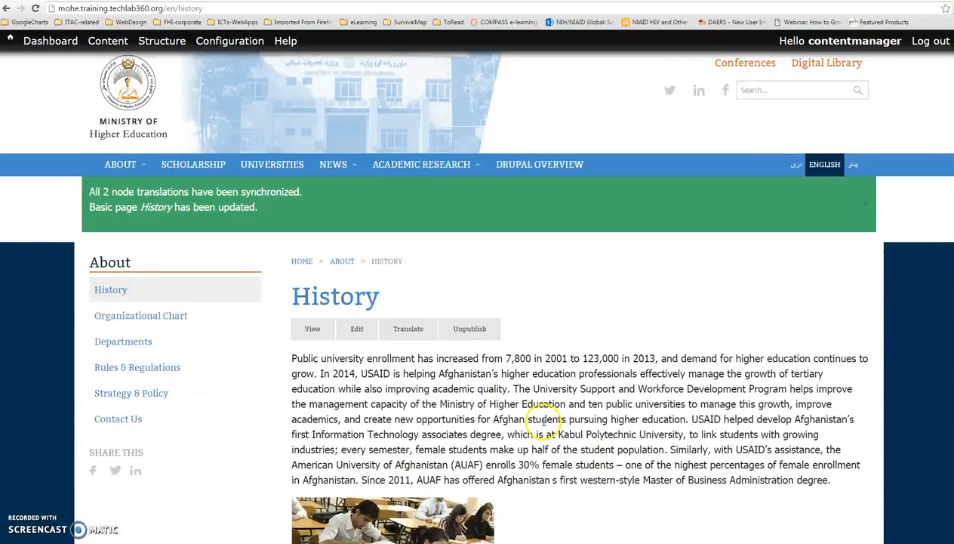
scroll(537, 411, down, 3)
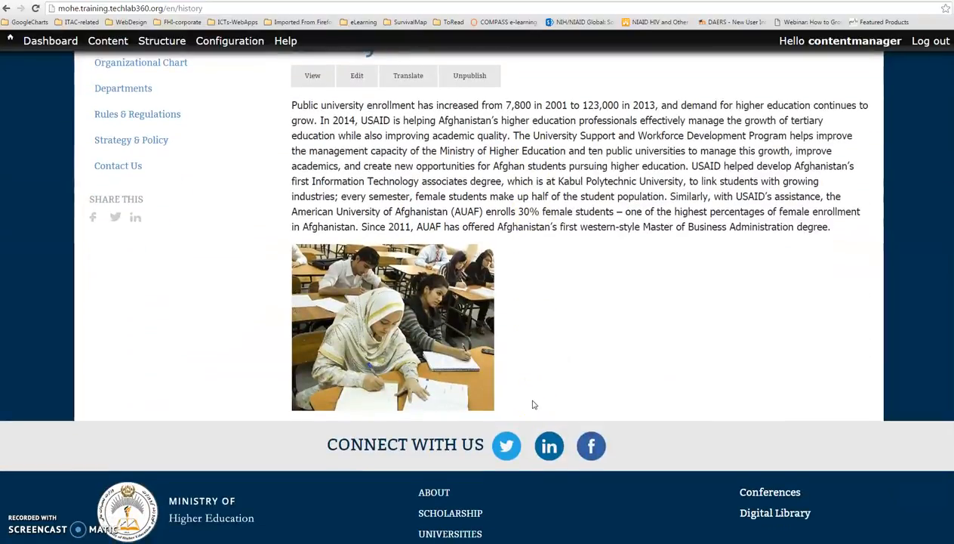
scroll(533, 404, up, 3)
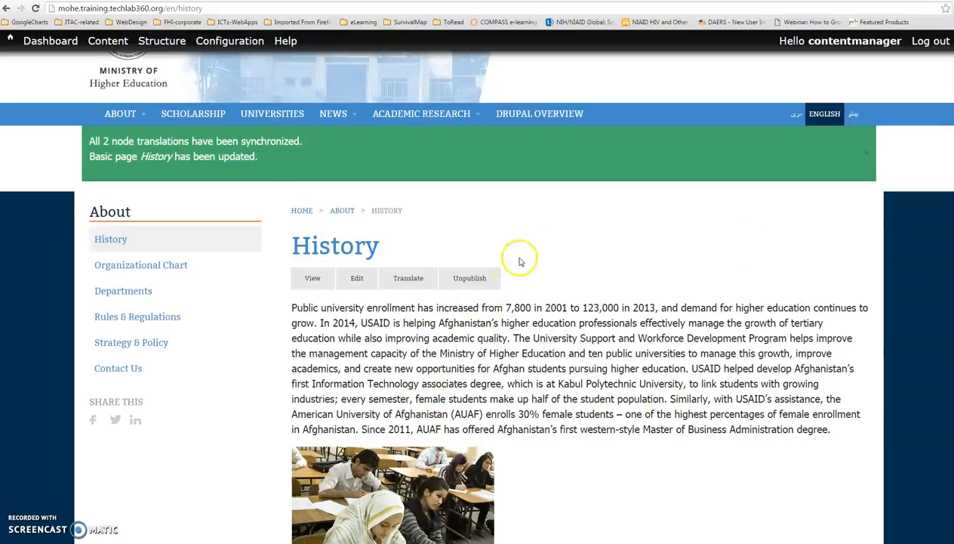
Step: Switch the History page to its Dari version
click(797, 115)
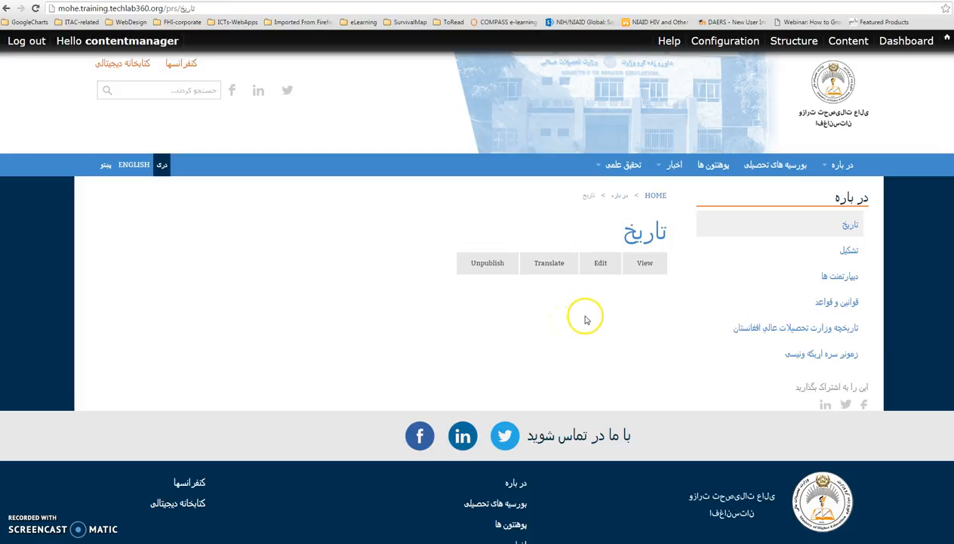
scroll(617, 323, down, 1)
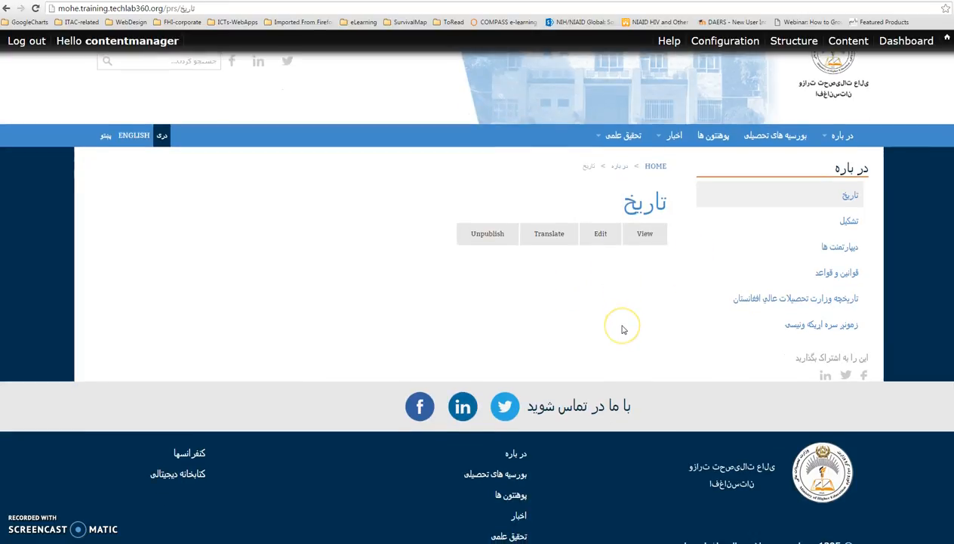
mouse_move(726, 187)
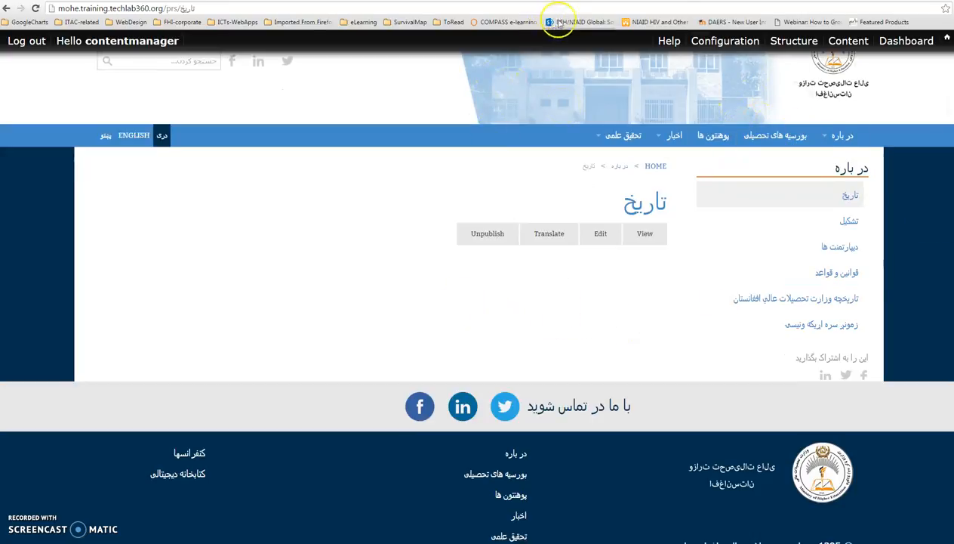
Step: Copy the Dari history article on mohe.gov.af from its first line through the line mentioning 1348, and return to the Dari History page
key(ctrl+Tab)
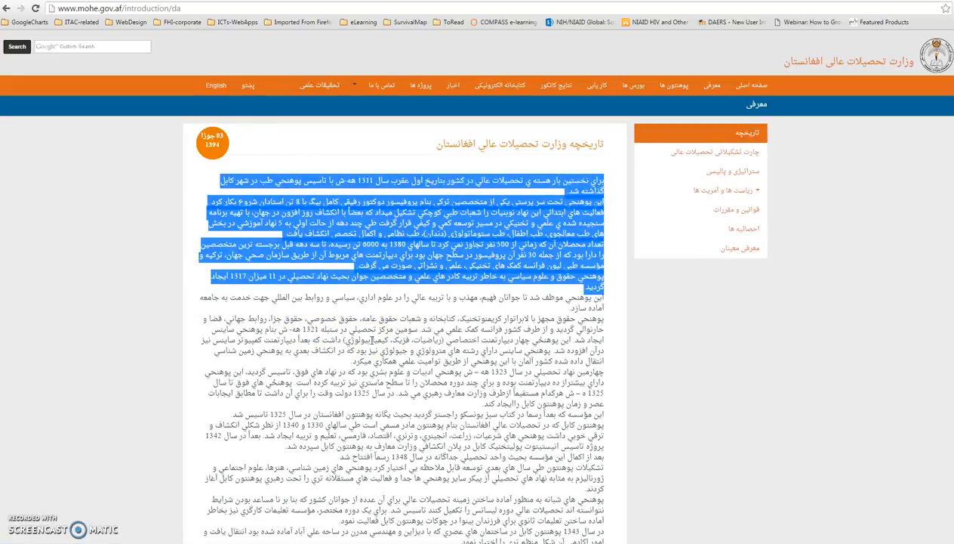
click(457, 295)
scroll(414, 340, down, 1)
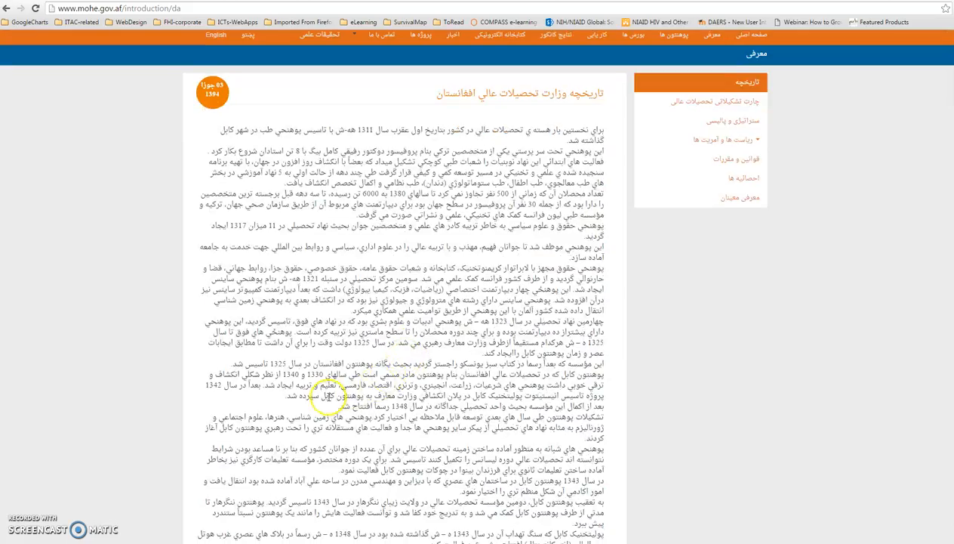
drag(337, 414, 605, 123)
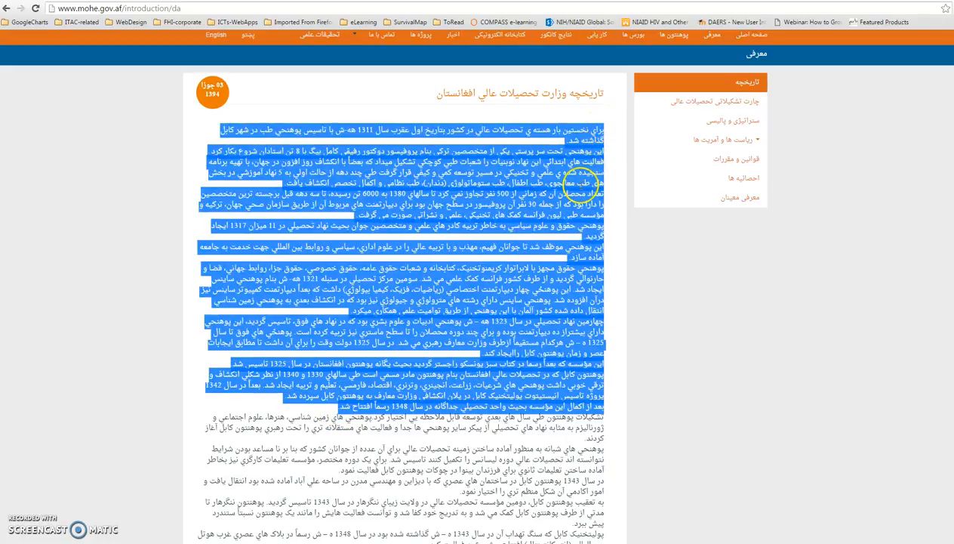
right_click(597, 193)
click(599, 194)
click(82, 1)
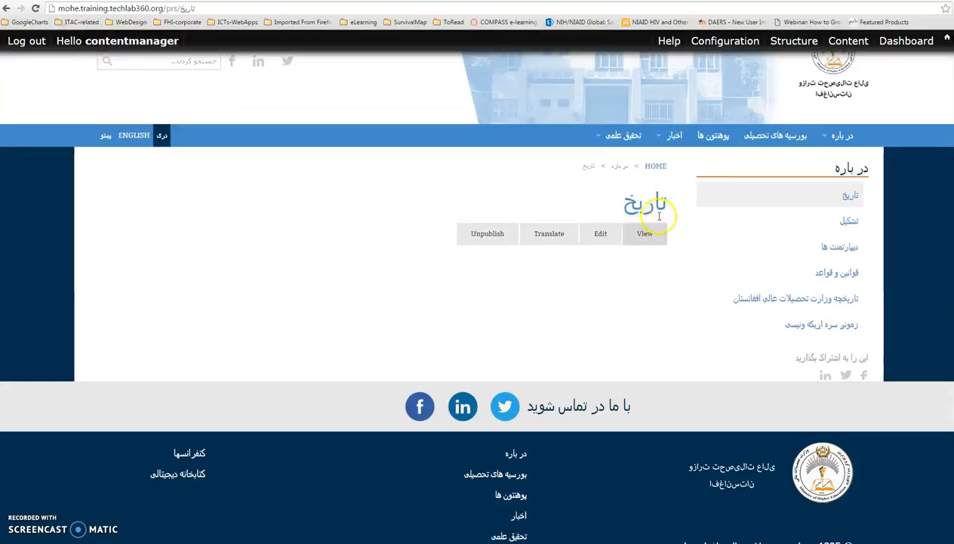
Step: Open the Dari History page for editing, paste the copied Dari text into its body, and check the menu settings
click(602, 236)
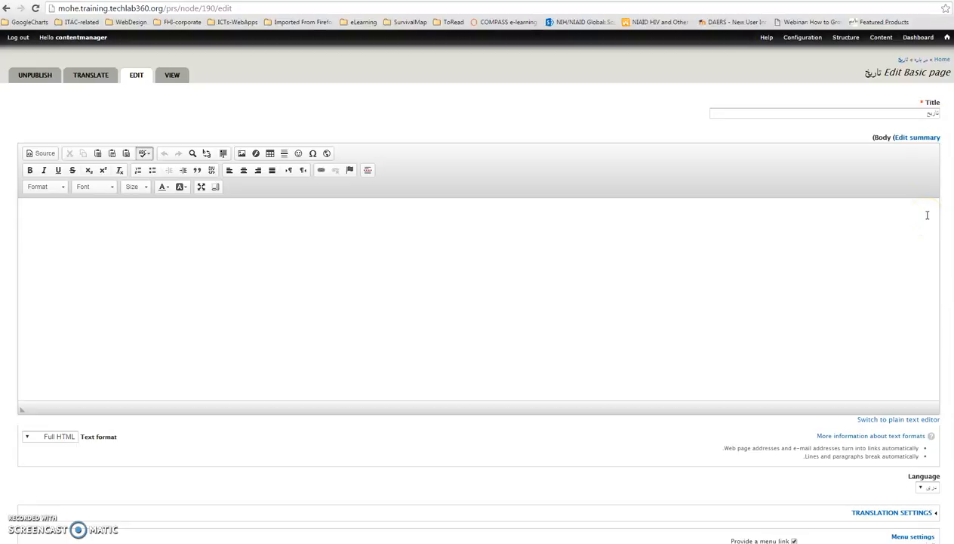
click(913, 226)
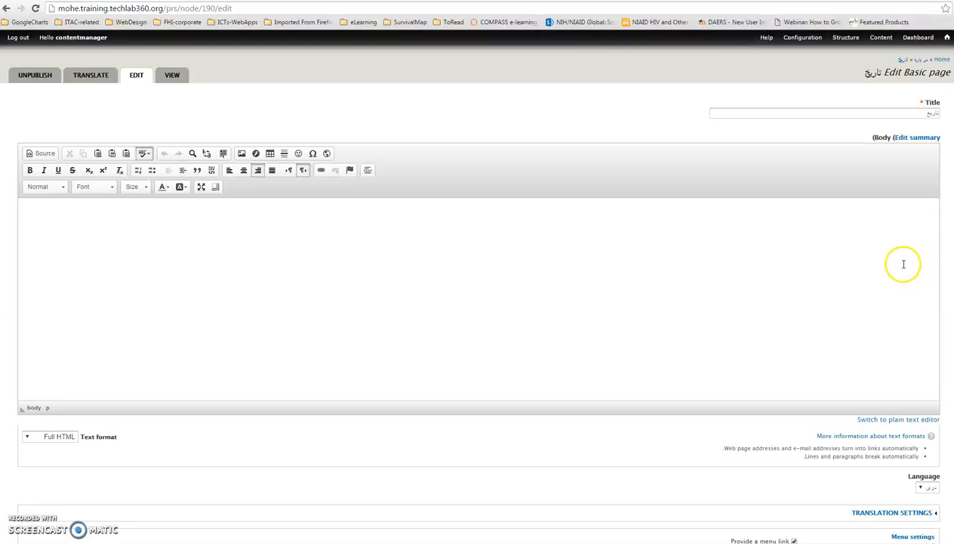
key(ctrl+v)
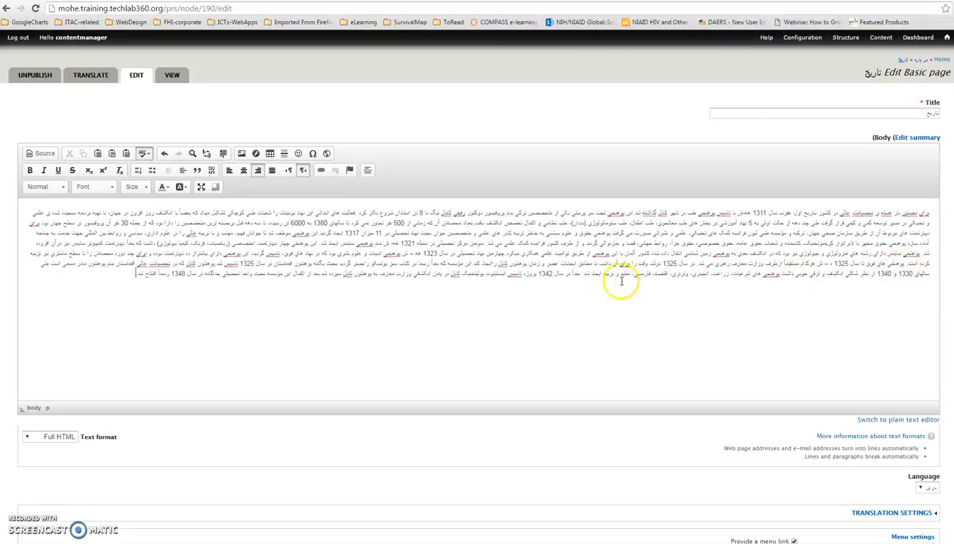
scroll(907, 415, down, 2)
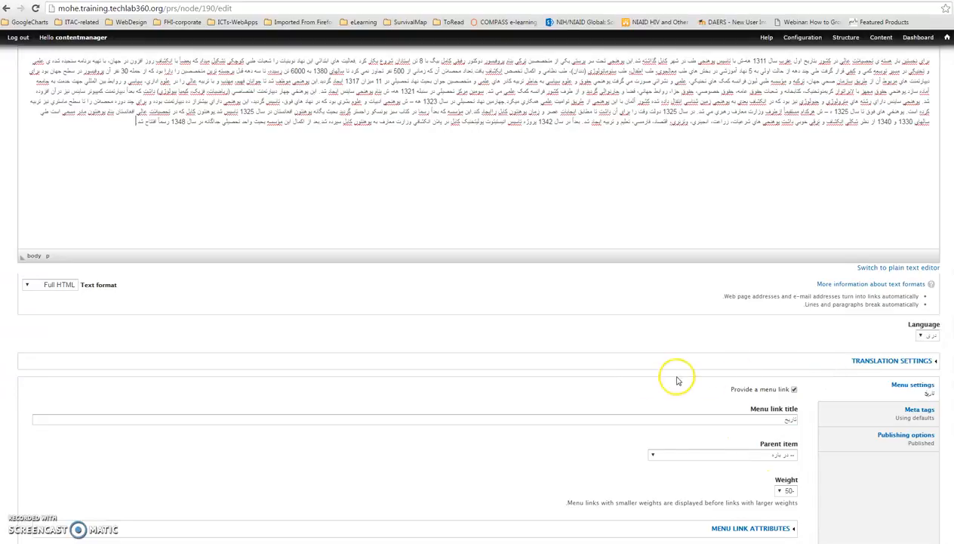
scroll(604, 374, up, 2)
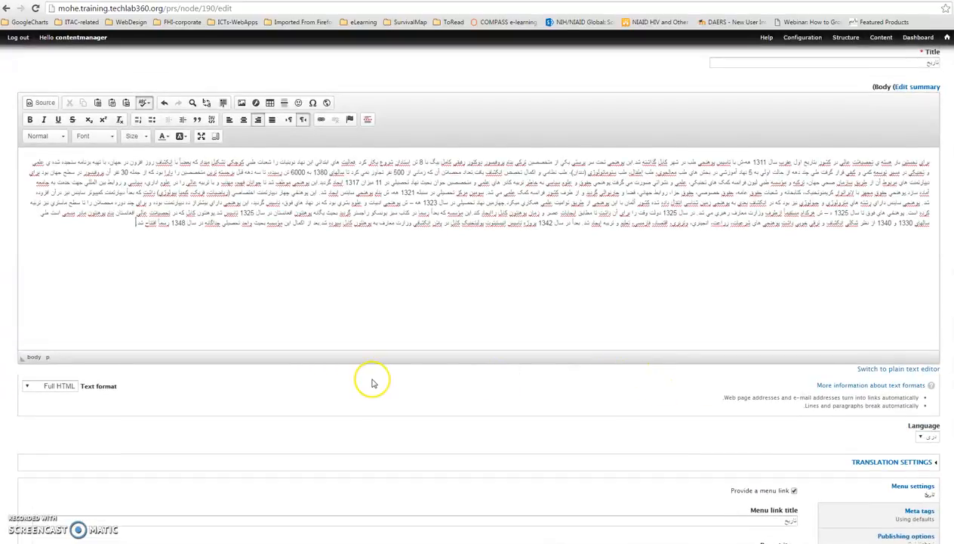
scroll(372, 383, up, 1)
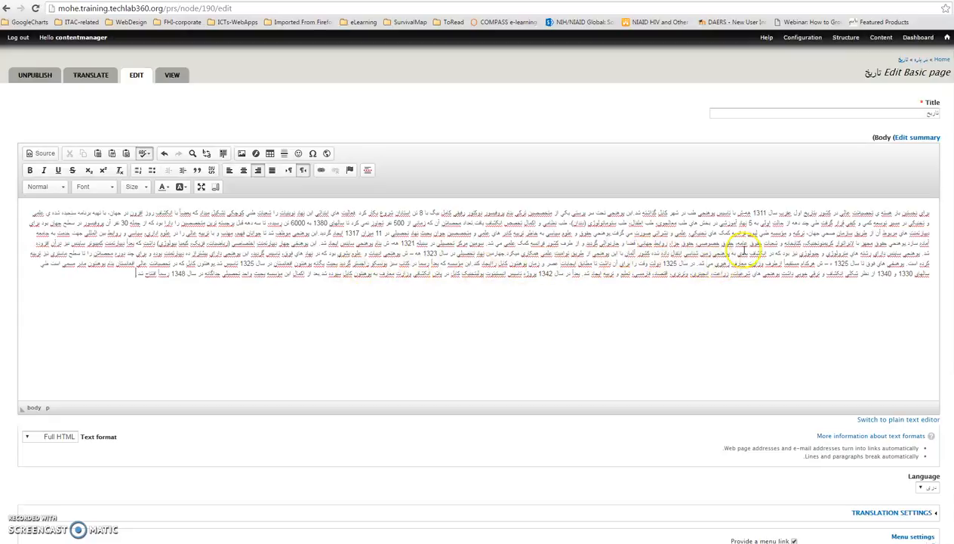
scroll(799, 417, down, 3)
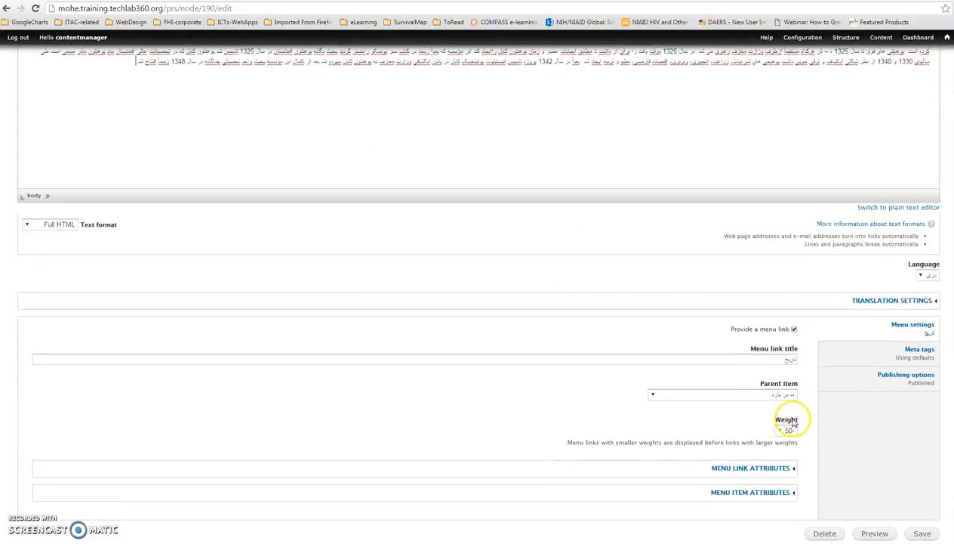
Step: Save the Dari History page and review its published body text
click(922, 533)
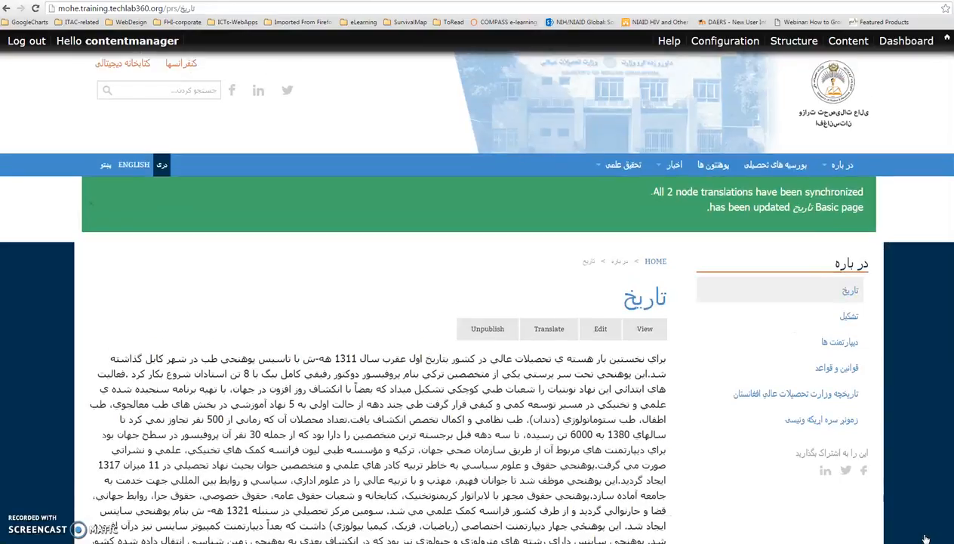
scroll(710, 428, down, 3)
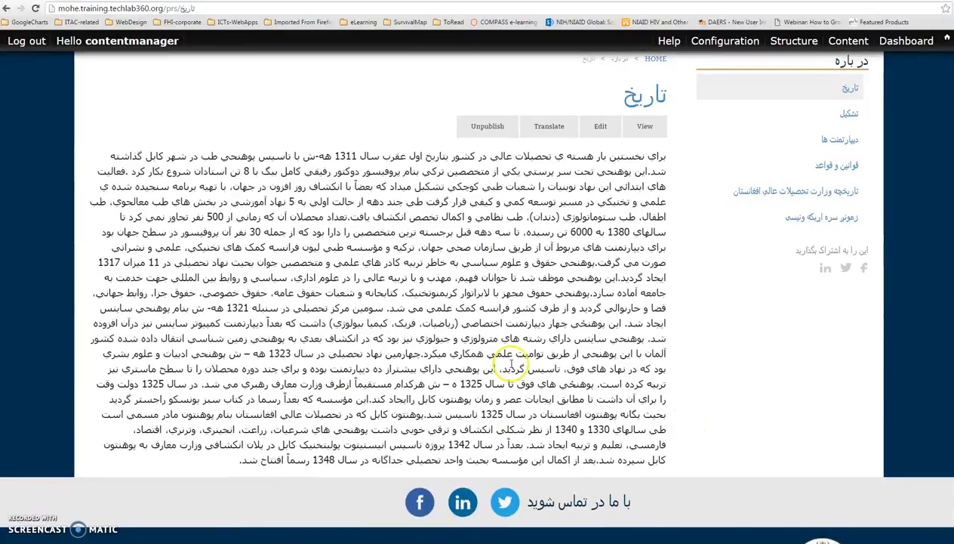
scroll(709, 274, up, 3)
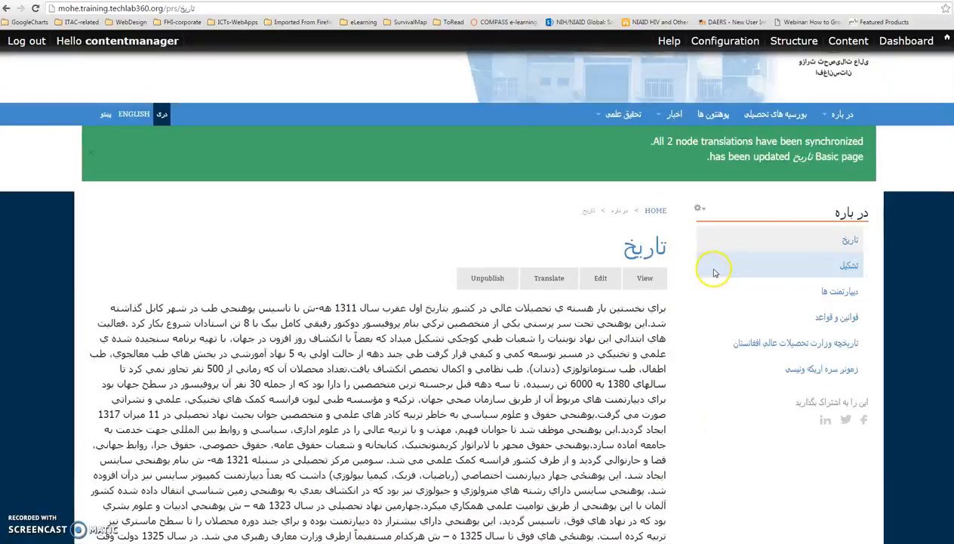
Step: Split the Dari History body into two paragraphs after the word «لابراتوار», save the page, and review the published text
click(602, 279)
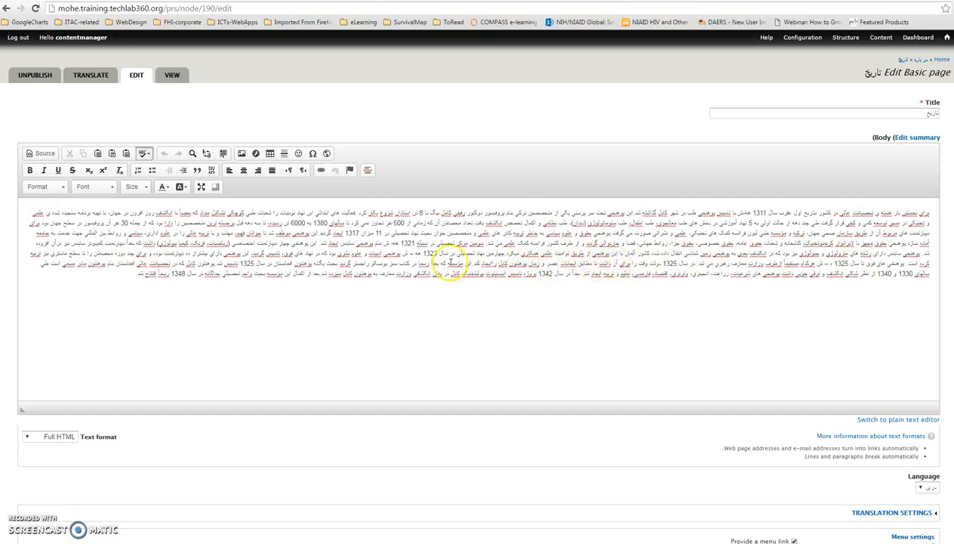
click(834, 243)
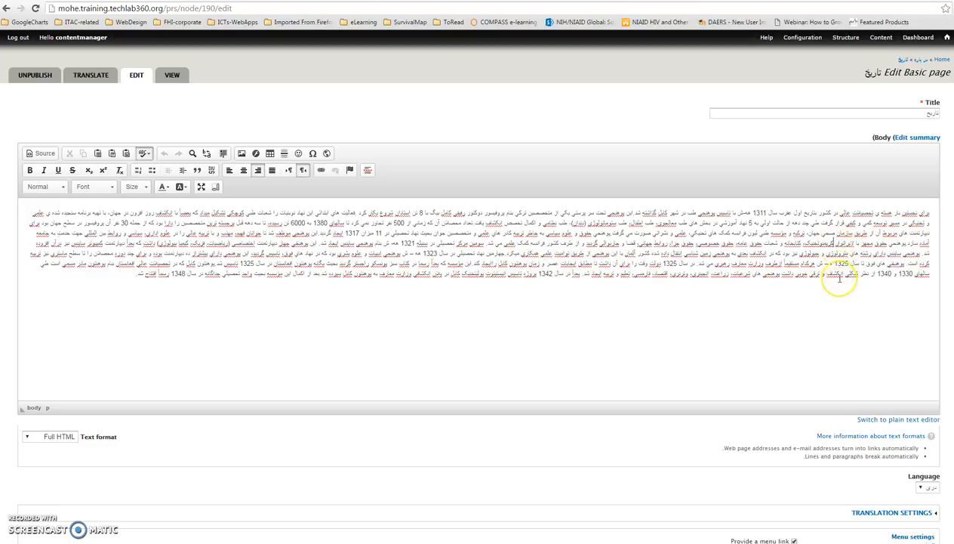
key(Return)
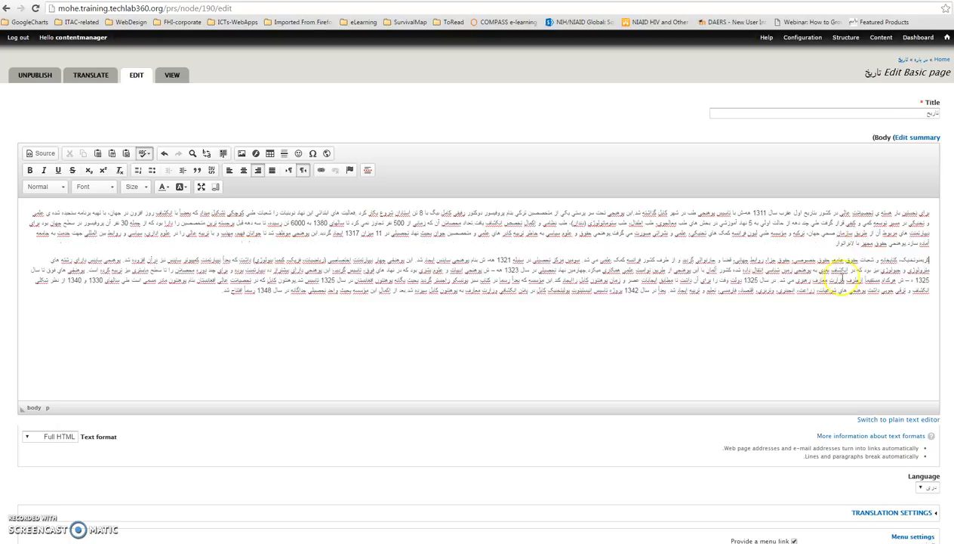
scroll(815, 457, down, 3)
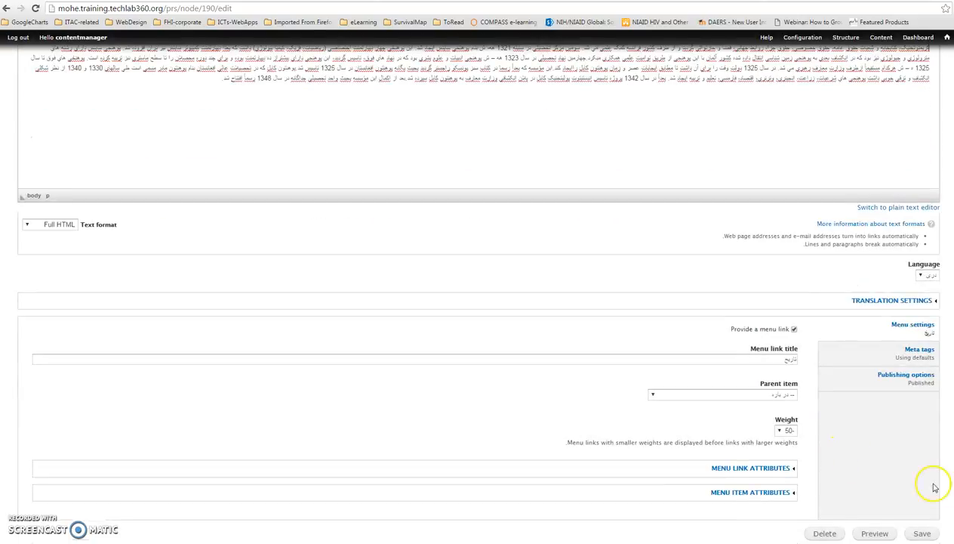
click(921, 532)
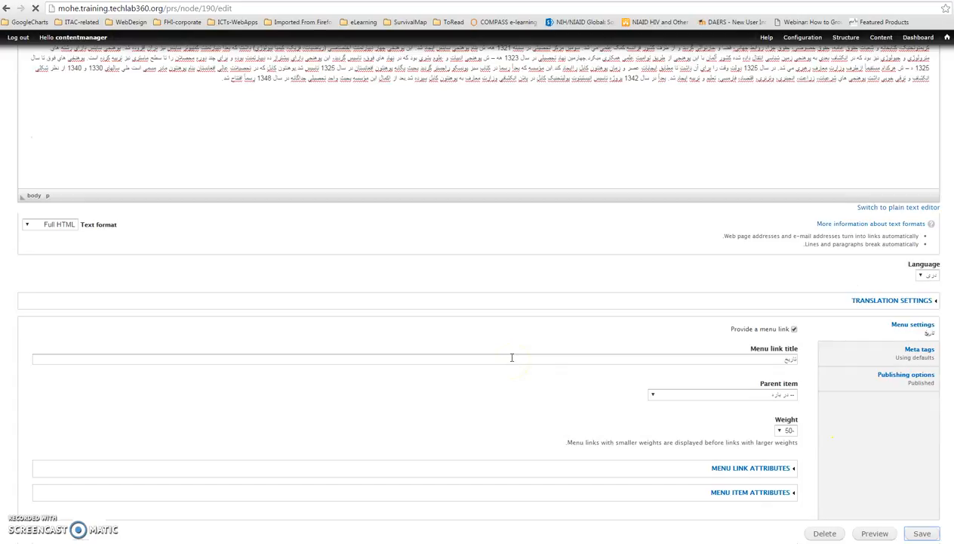
scroll(516, 352, down, 3)
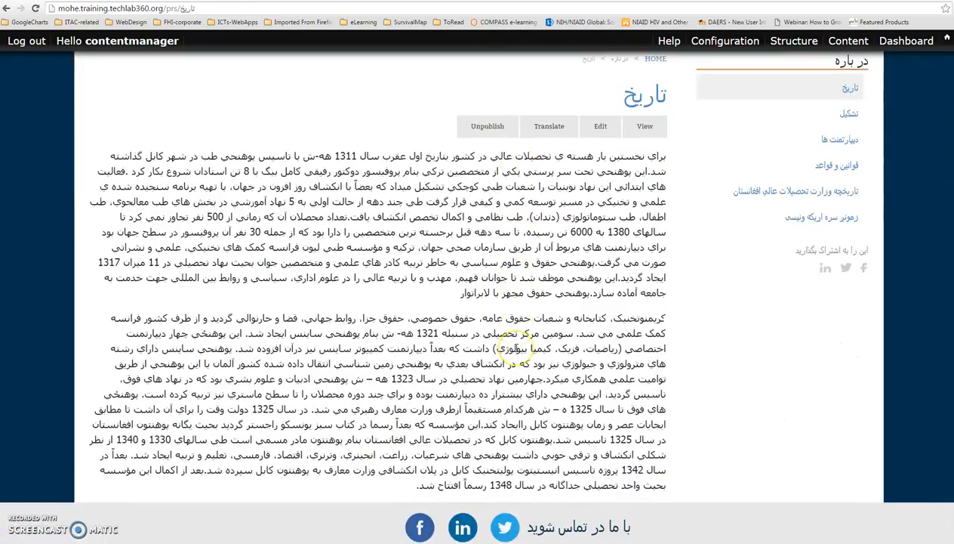
scroll(633, 358, up, 2)
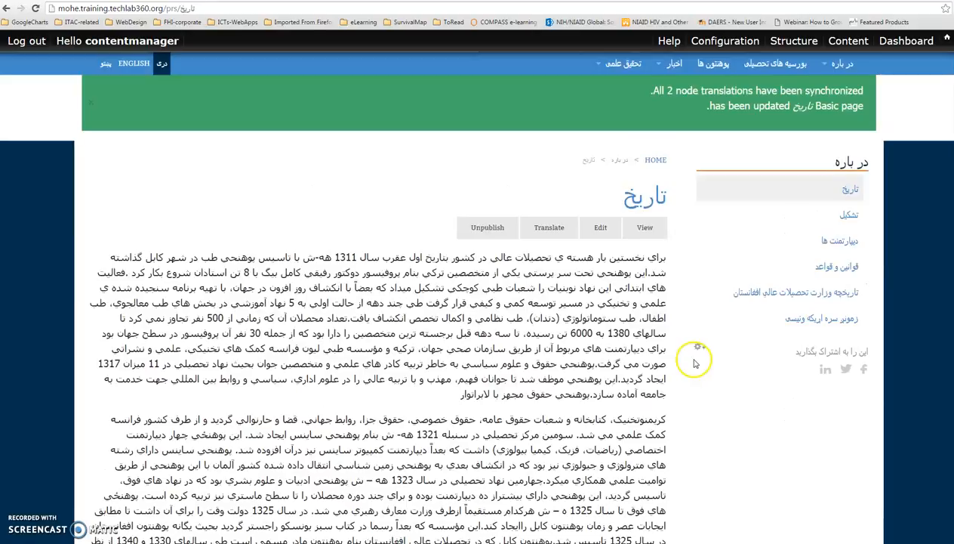
scroll(615, 361, up, 2)
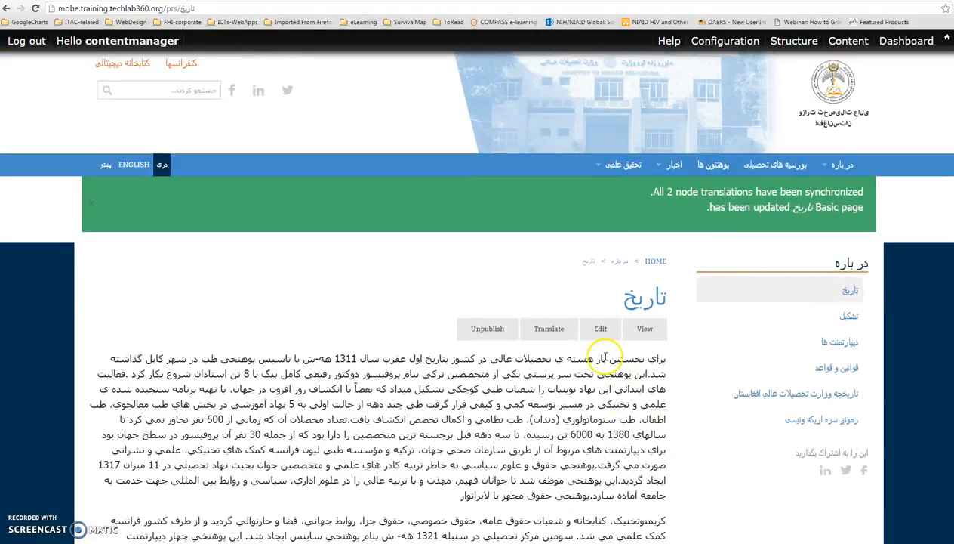
Step: Open the Pashto translation of the History page for editing from its list of translations
click(556, 334)
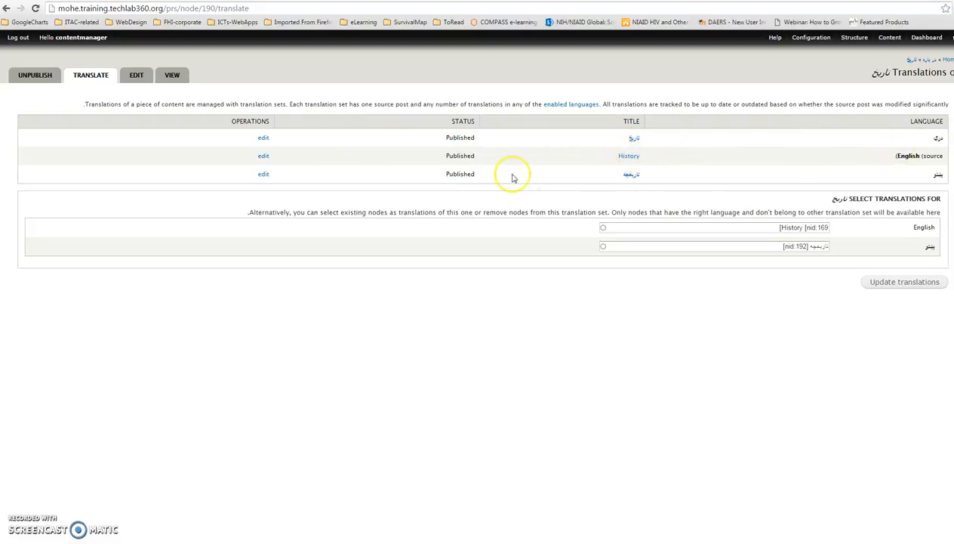
click(262, 174)
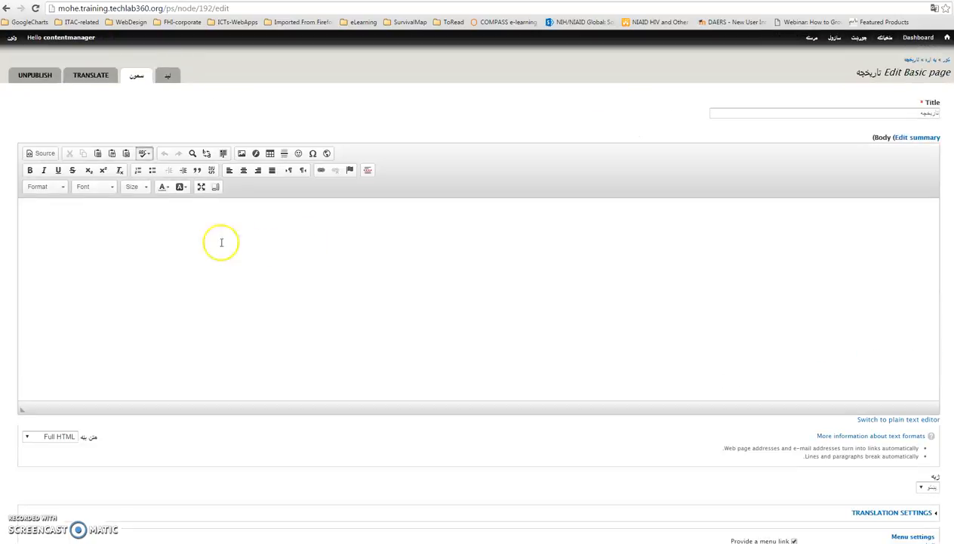
Step: On mohe.gov.af, switch the history article to Pashto and copy it from the opening lines through the paragraph ending «وبلل شو»
click(291, 0)
click(726, 260)
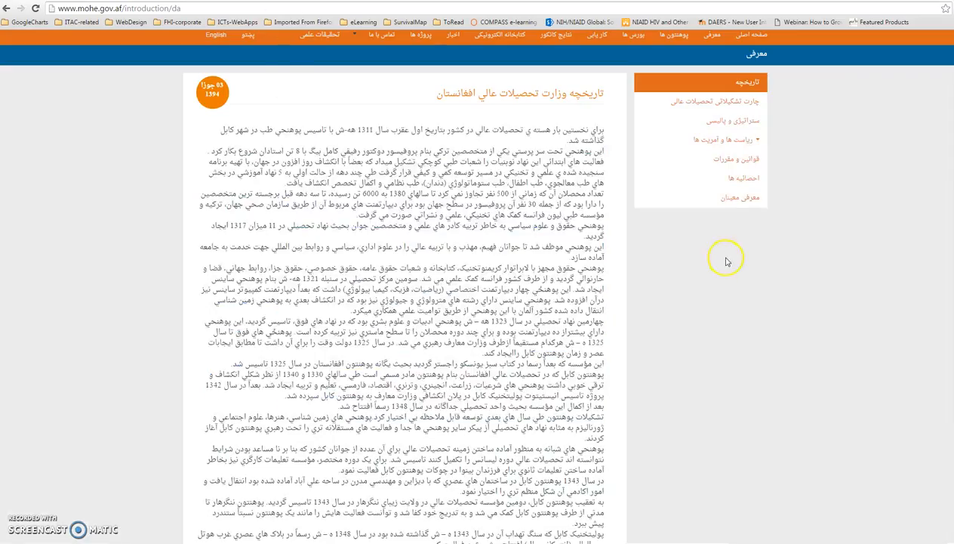
scroll(732, 264, up, 1)
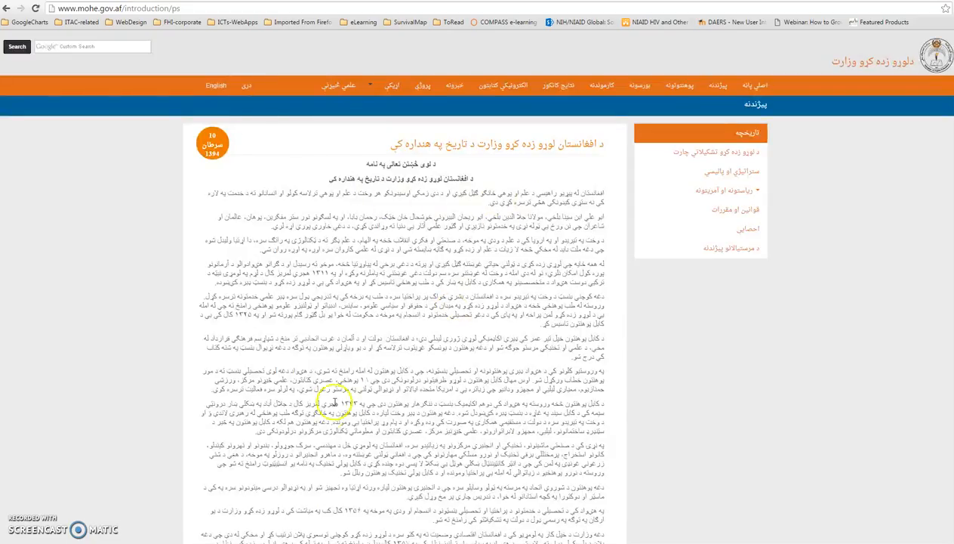
drag(342, 472, 437, 181)
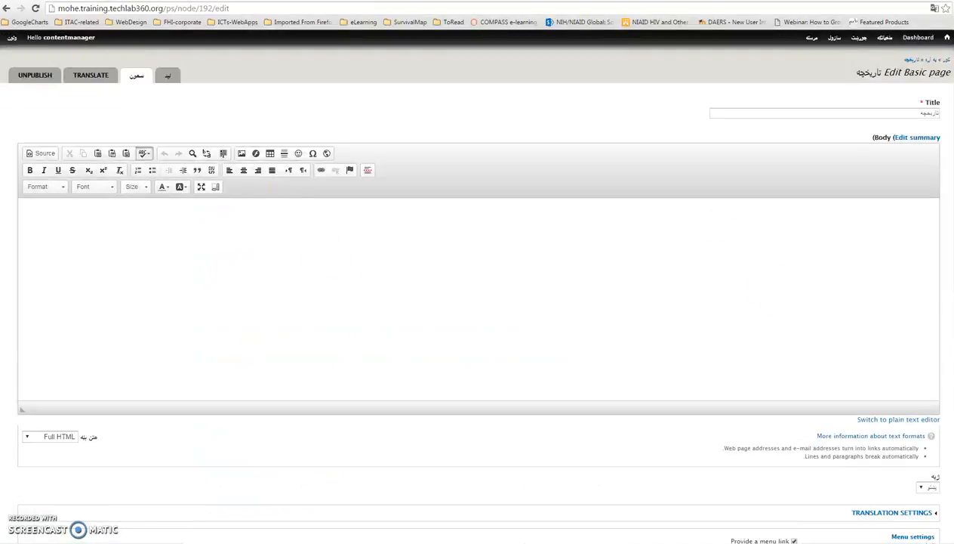
Step: Paste the copied Pashto text into the body of the Pashto History page, save the page, and review the published text
click(929, 216)
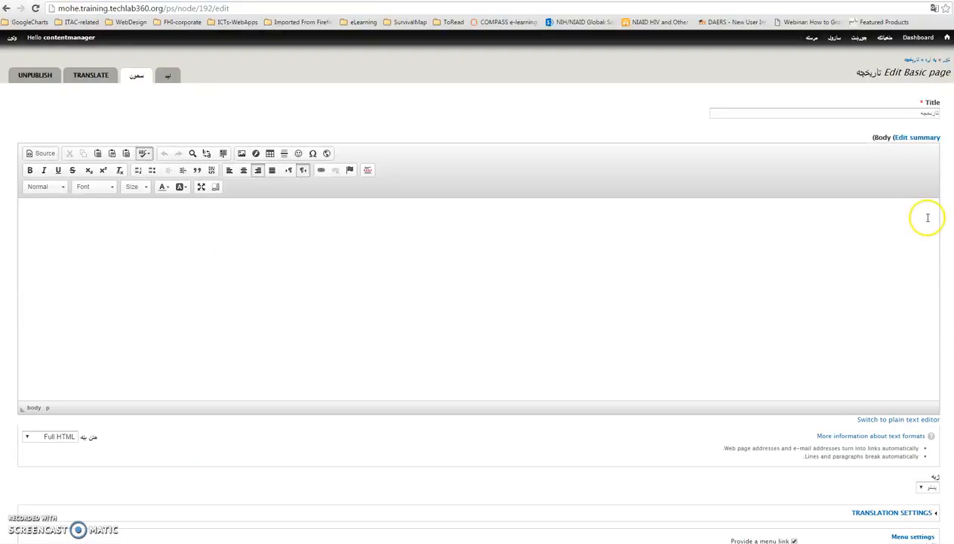
key(ctrl+v)
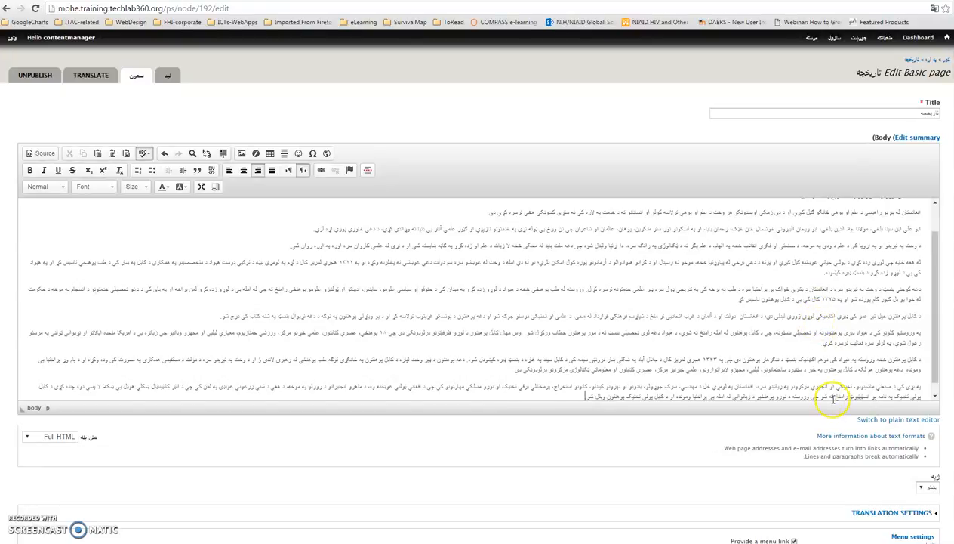
scroll(833, 400, down, 1)
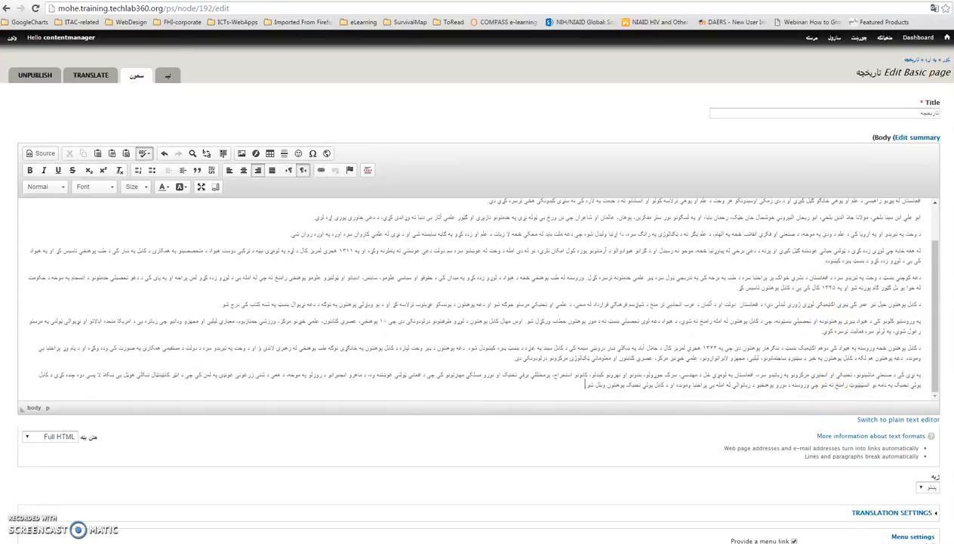
scroll(477, 290, down, 3)
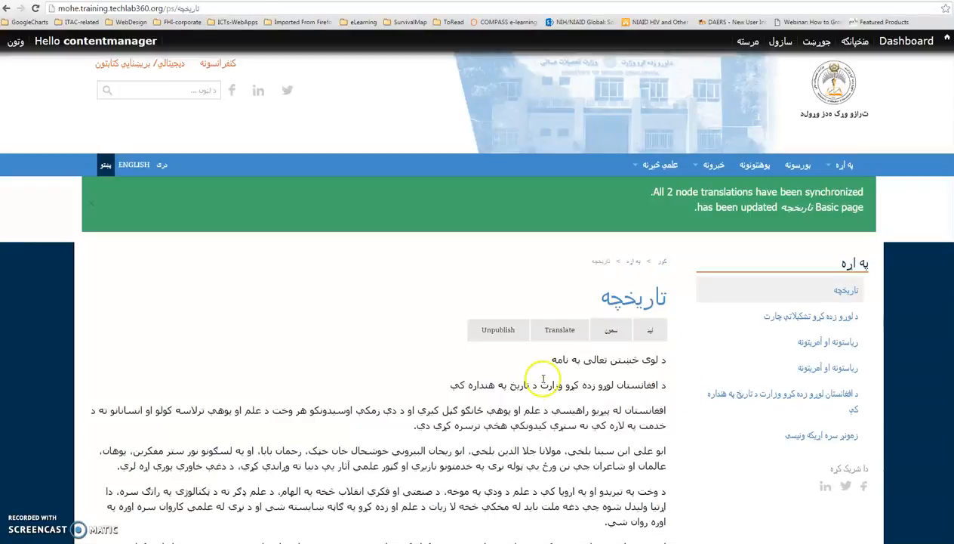
scroll(427, 352, down, 10)
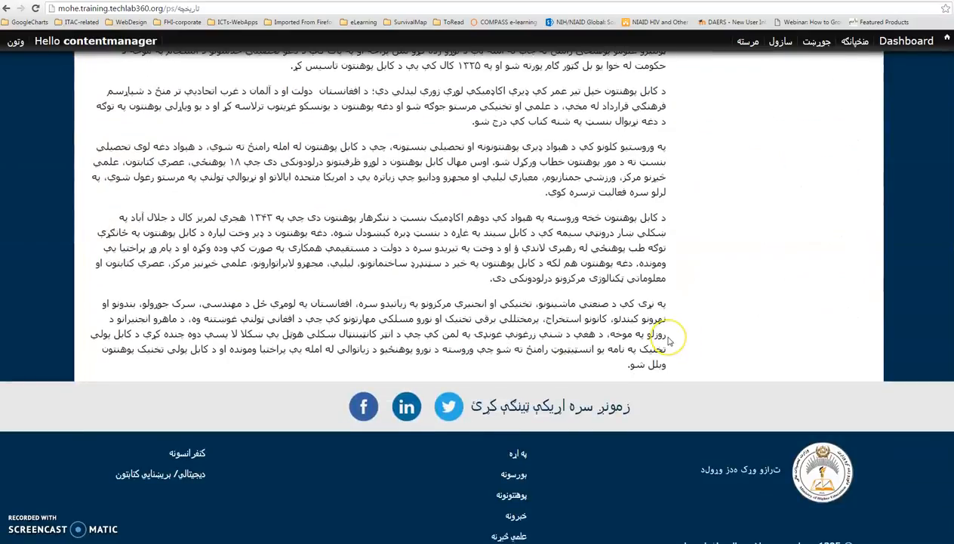
scroll(675, 340, up, 10)
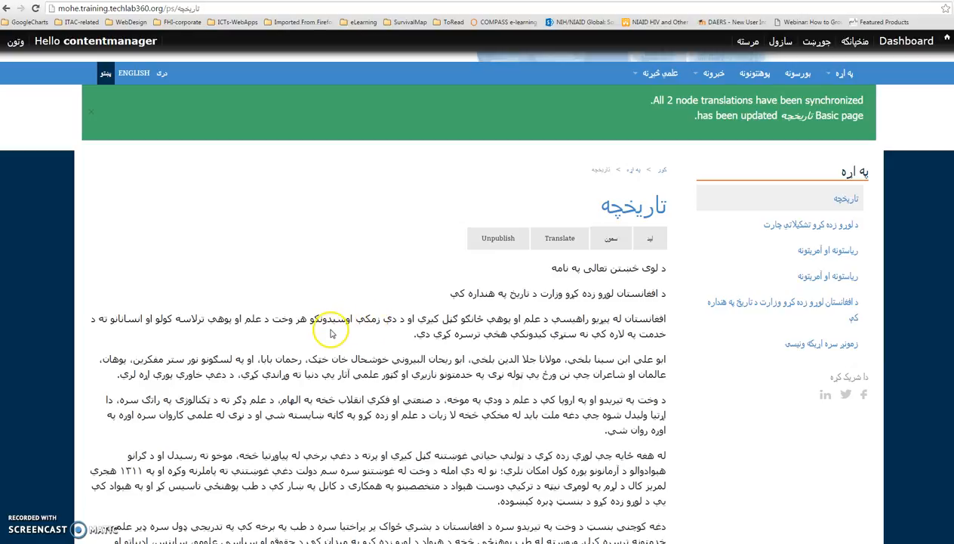
scroll(312, 336, down, 10)
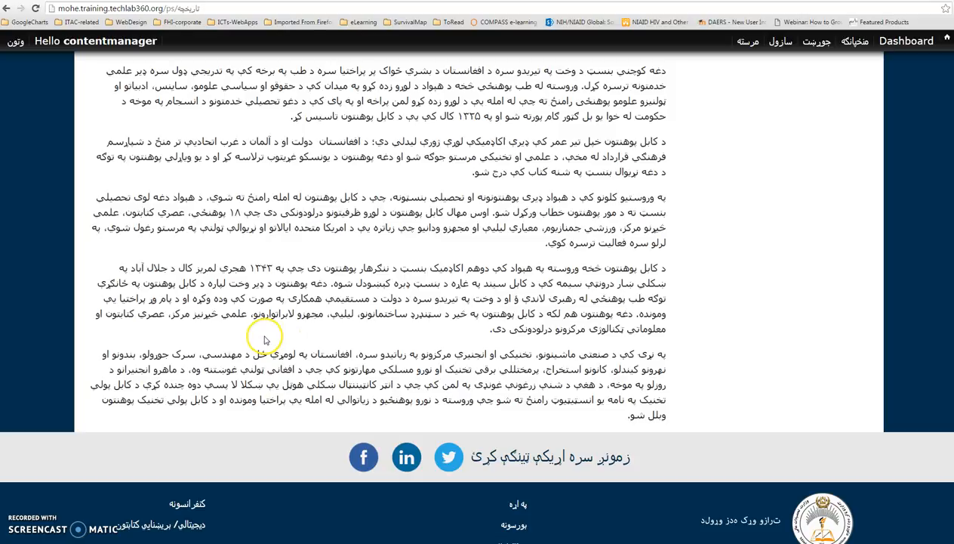
scroll(370, 331, up, 10)
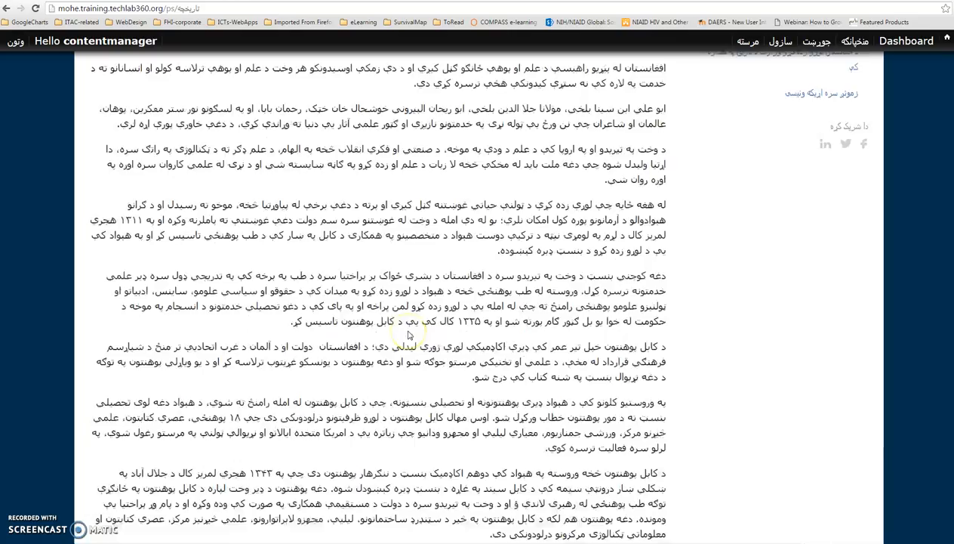